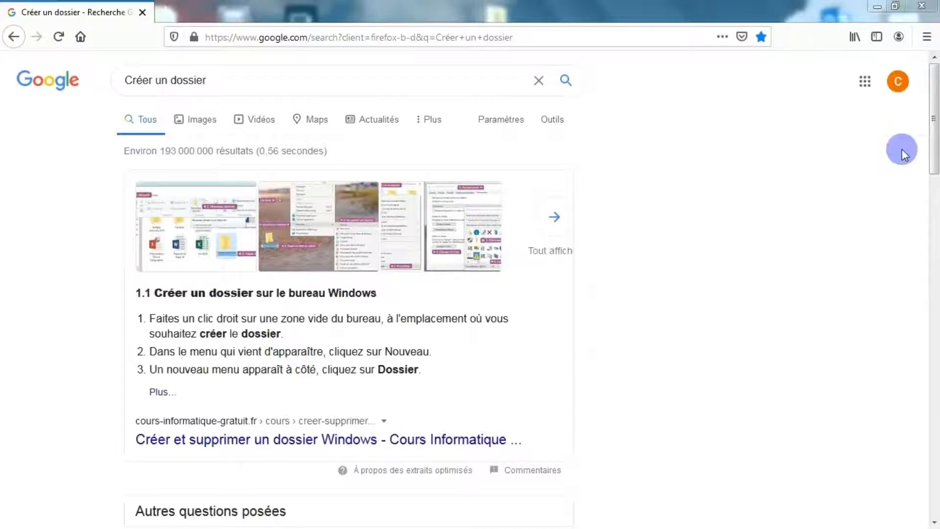
# Browse the computer's Documents library and the USB MONSIEUR EMPLOI (F:) drive as possible storage places, then return to the desktop.
pyautogui.click(877, 2)
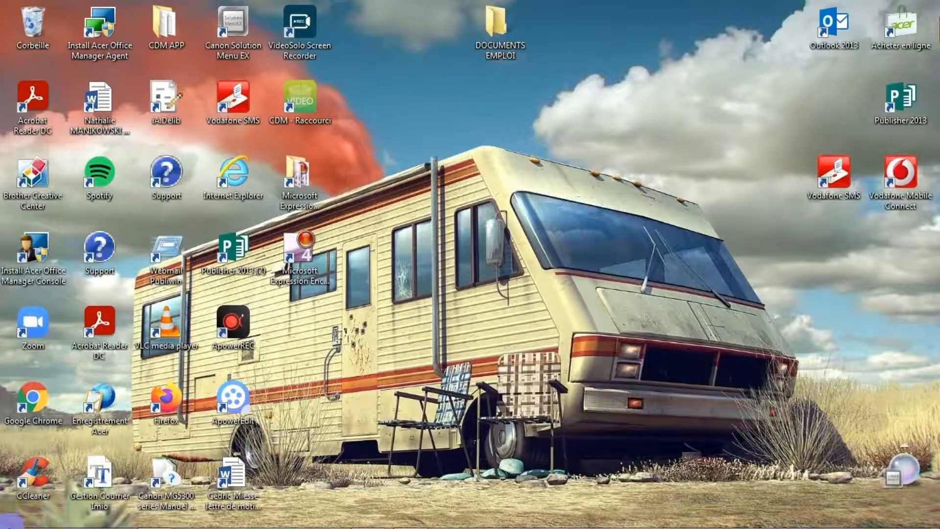
pyautogui.click(16, 518)
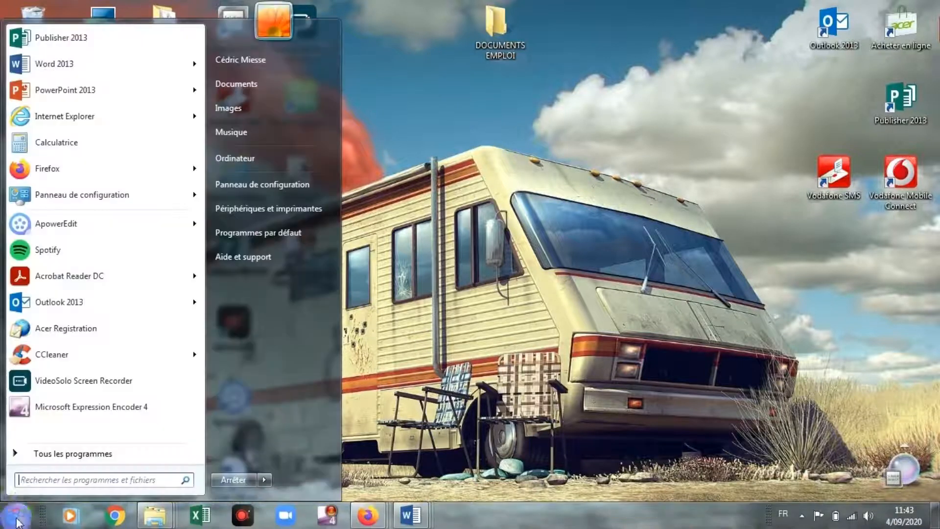
pyautogui.click(272, 158)
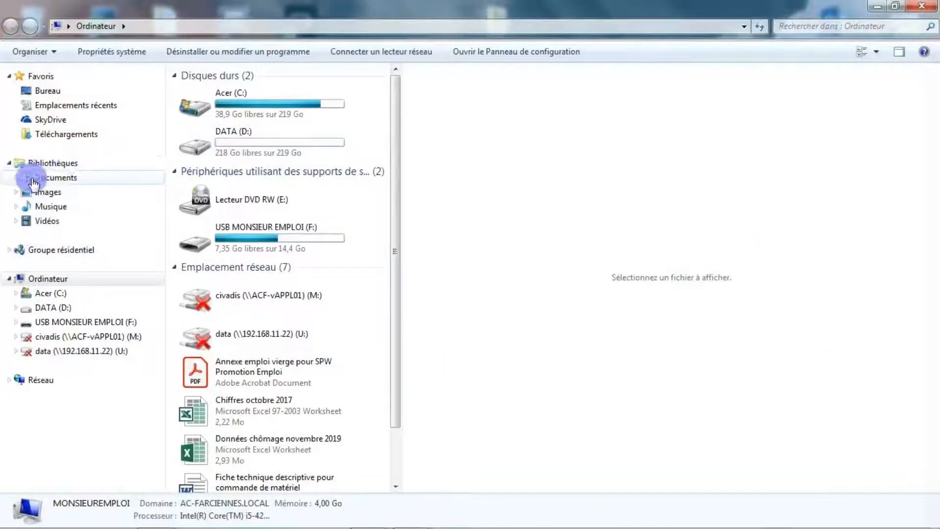
pyautogui.click(63, 181)
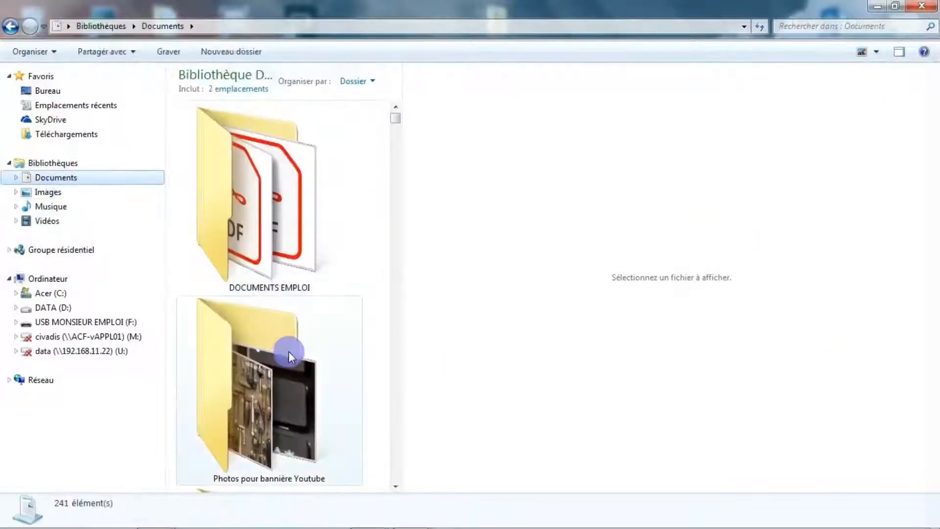
pyautogui.click(58, 322)
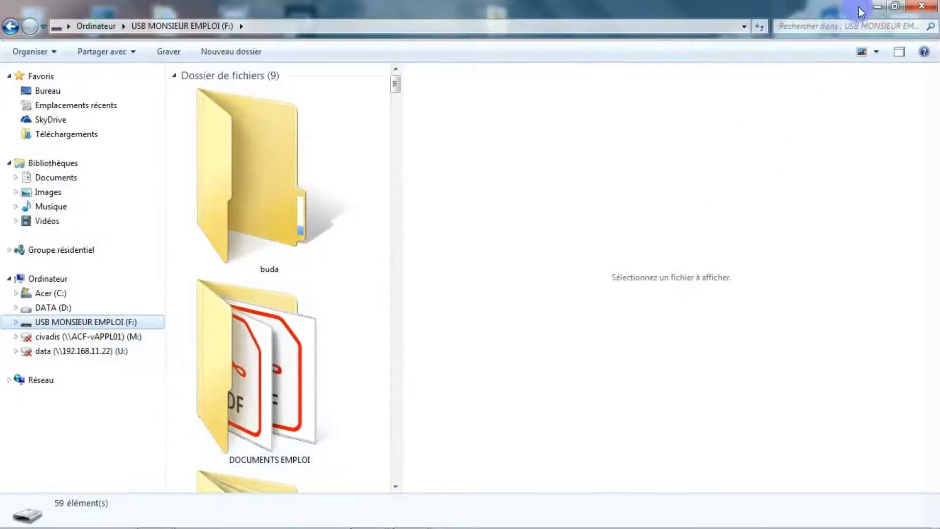
pyautogui.click(876, 7)
# Create a new folder named EMPLOI on the desktop.
pyautogui.click(571, 208)
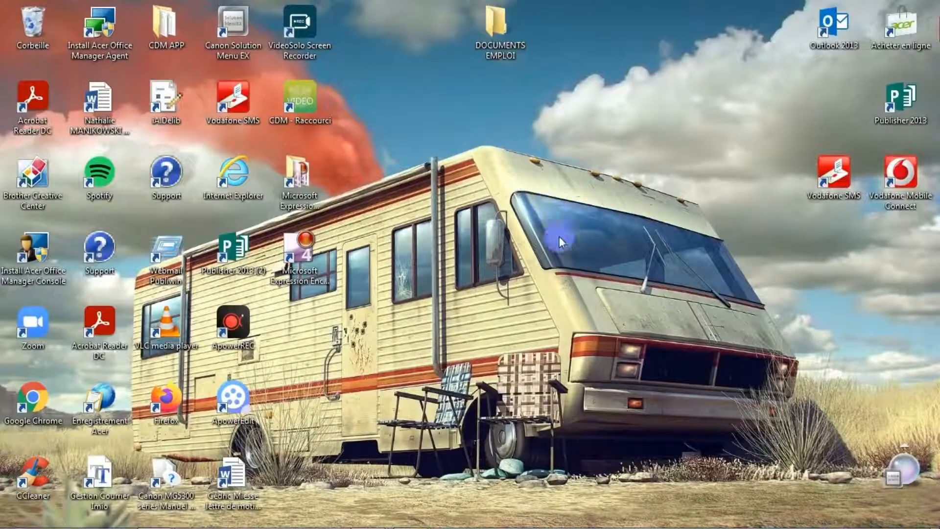
pyautogui.rightClick(552, 142)
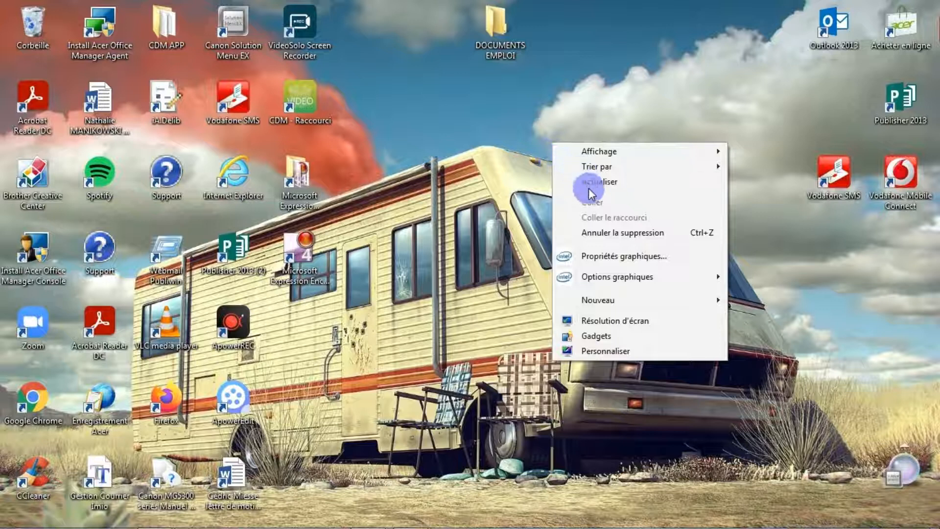
pyautogui.moveTo(608, 300)
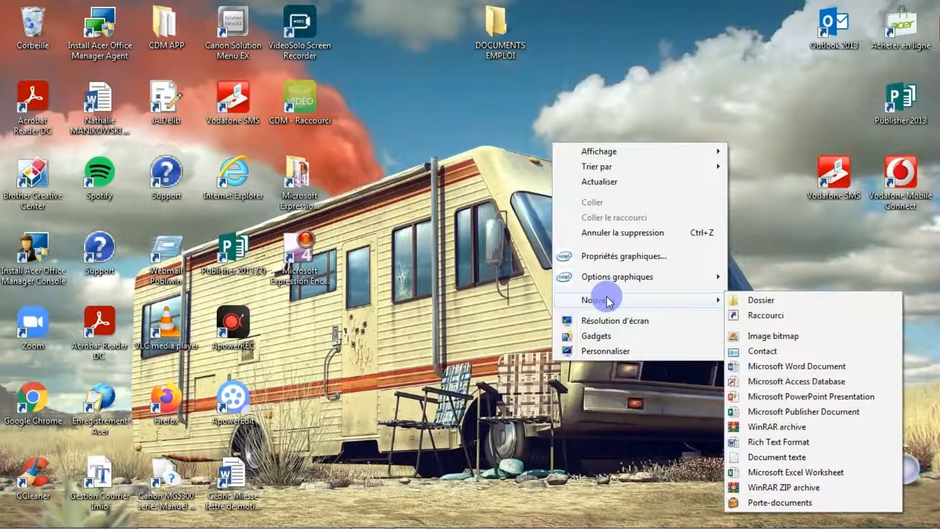
pyautogui.click(761, 301)
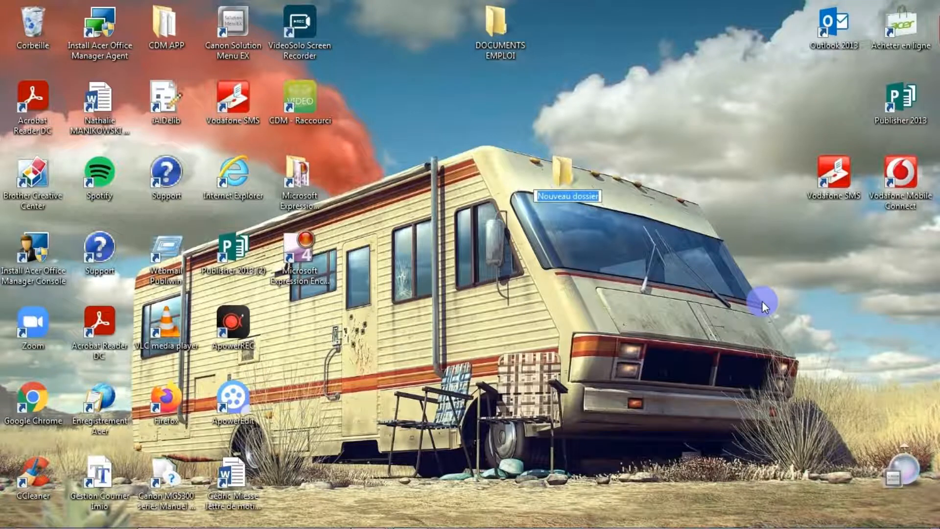
pyautogui.write('EMP')
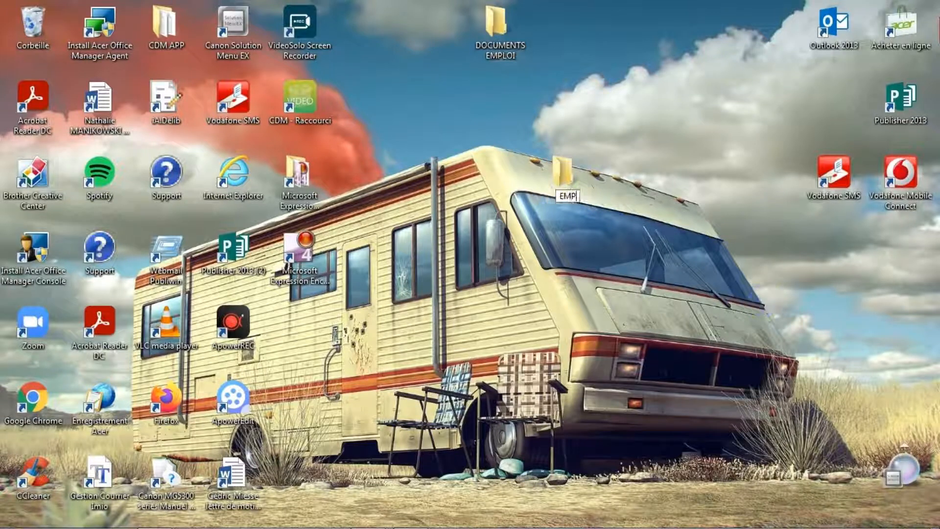
pyautogui.write('LOI')
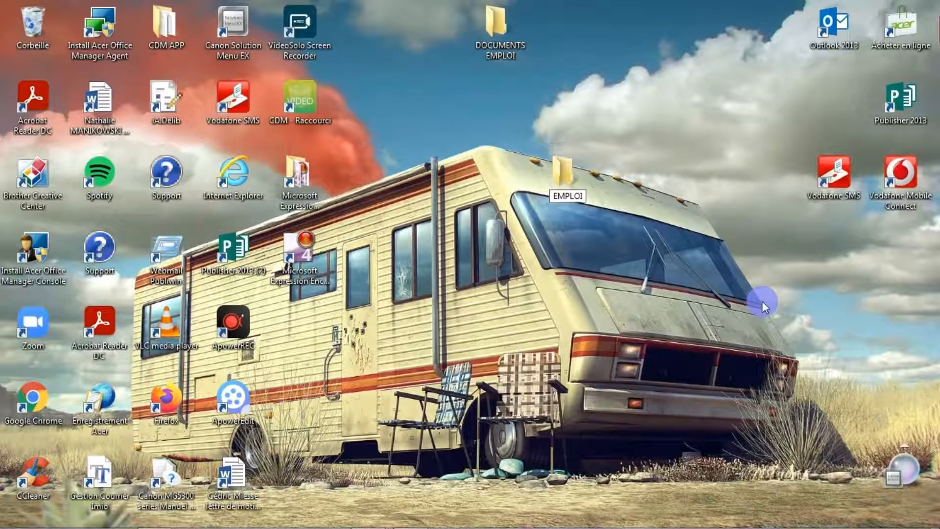
pyautogui.press('Return')
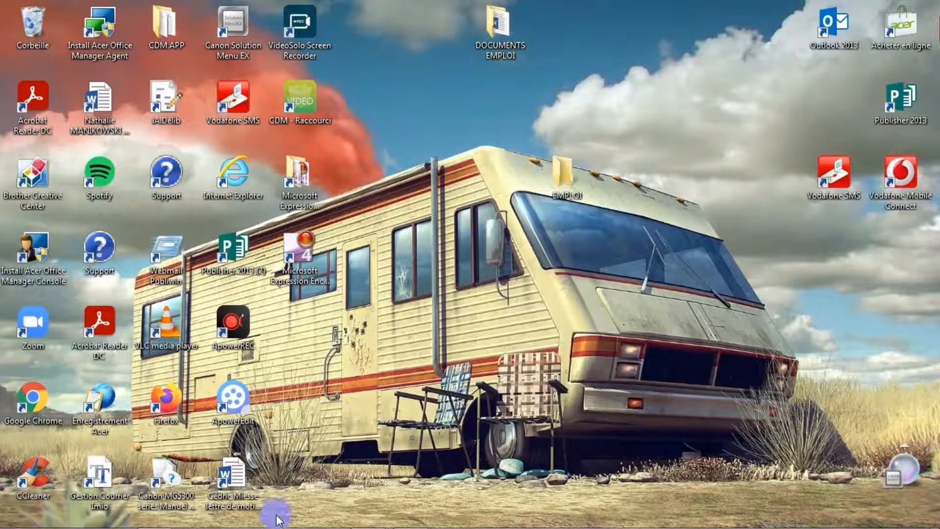
# Switch to the "CV assistant social" document in Word and start saving a copy of it on the computer.
pyautogui.moveTo(372, 524)
pyautogui.moveTo(420, 512)
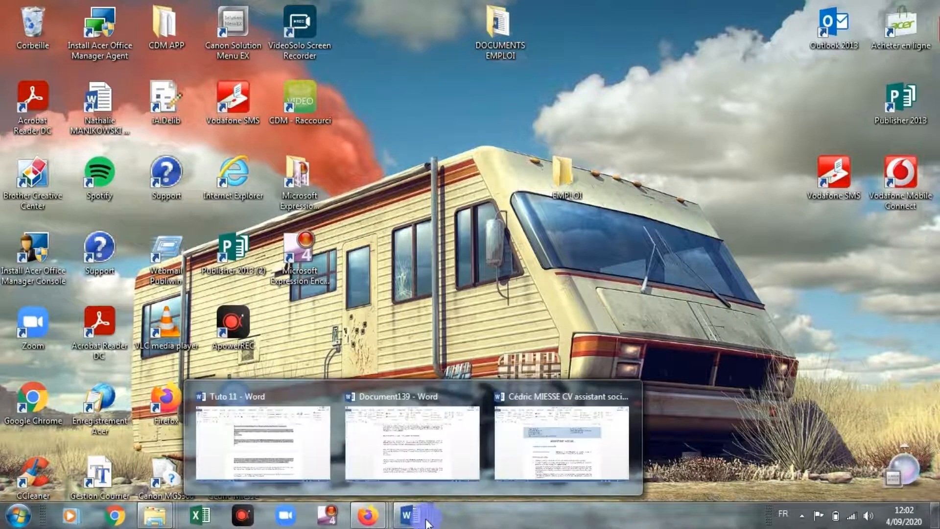
pyautogui.click(582, 455)
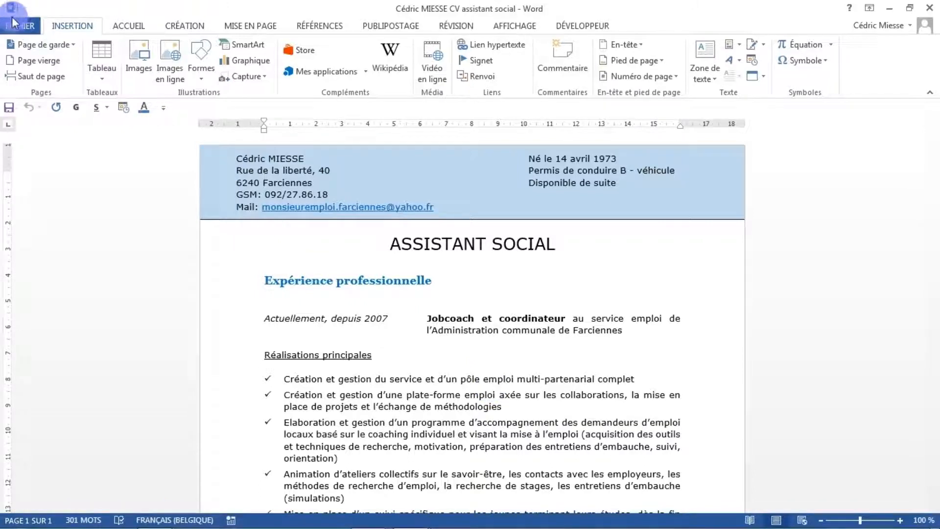
pyautogui.click(8, 27)
pyautogui.click(46, 163)
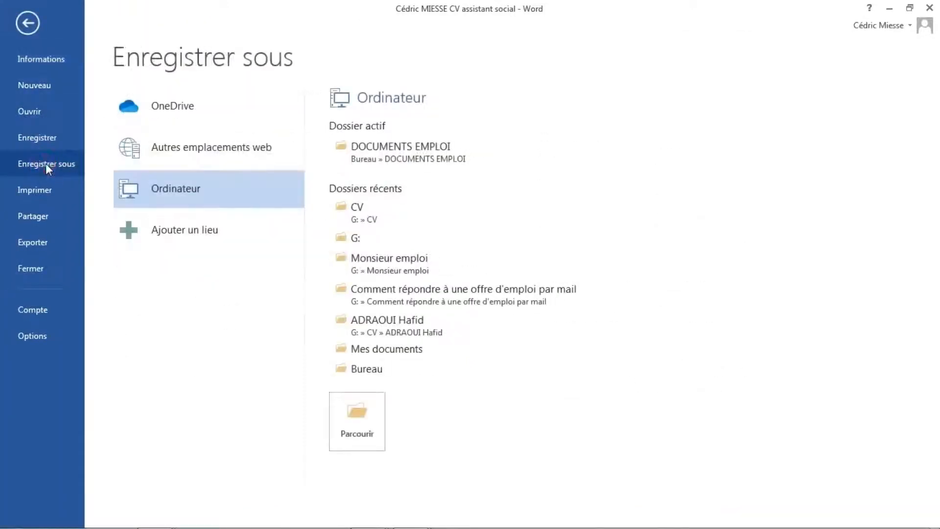
pyautogui.click(186, 190)
pyautogui.click(189, 192)
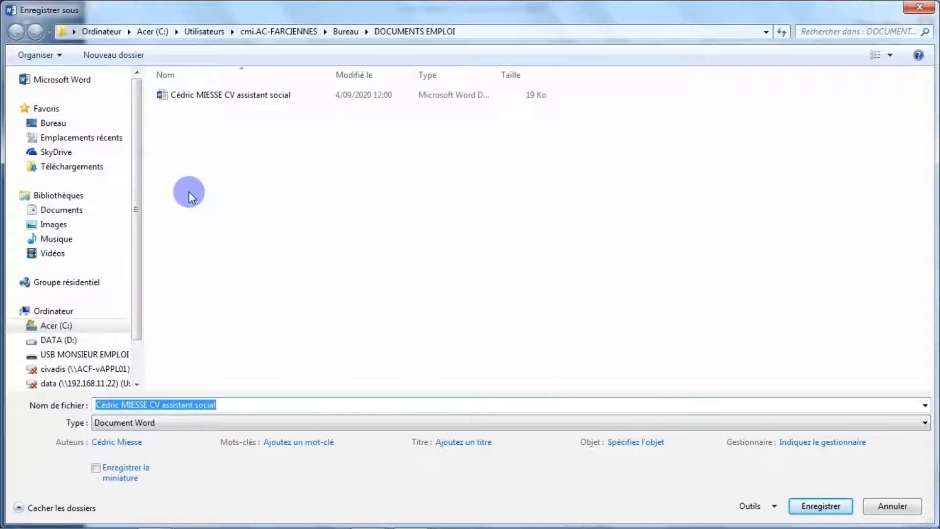
# Choose the DOCUMENTS EMPLOI folder on the USB MONSIEUR EMPLOI (F:) drive as the save location for the CV.
pyautogui.click(55, 125)
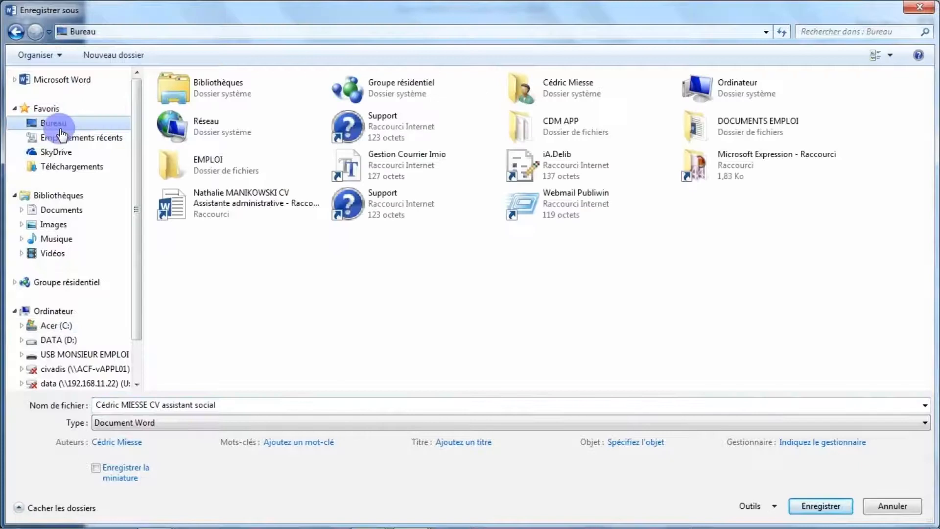
pyautogui.click(75, 212)
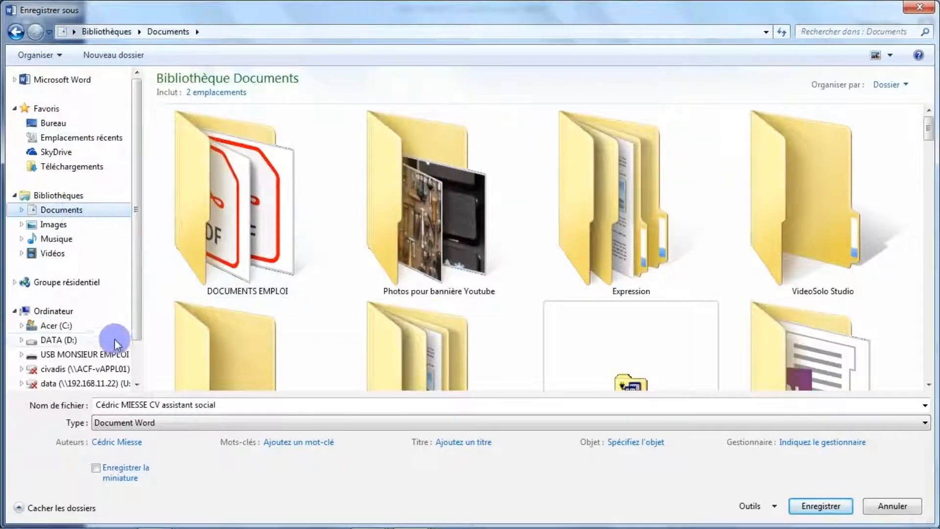
pyautogui.click(101, 360)
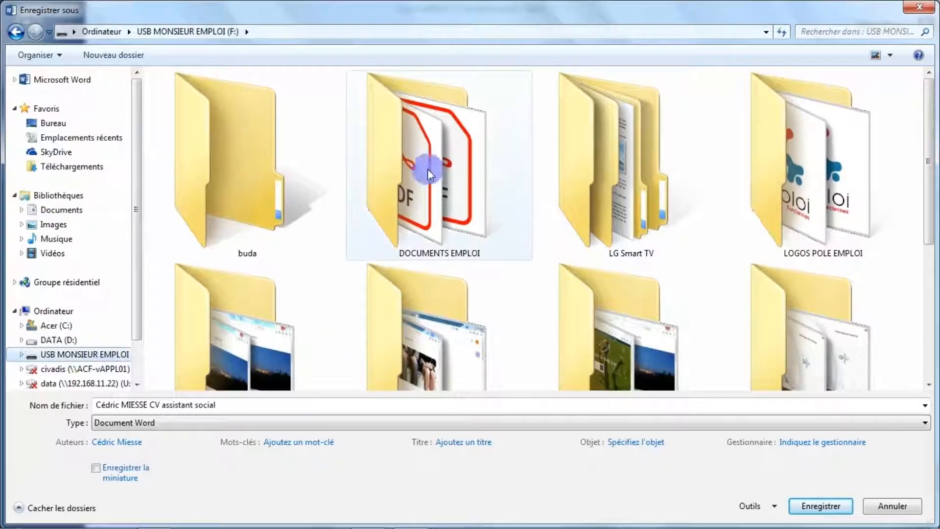
pyautogui.doubleClick(433, 198)
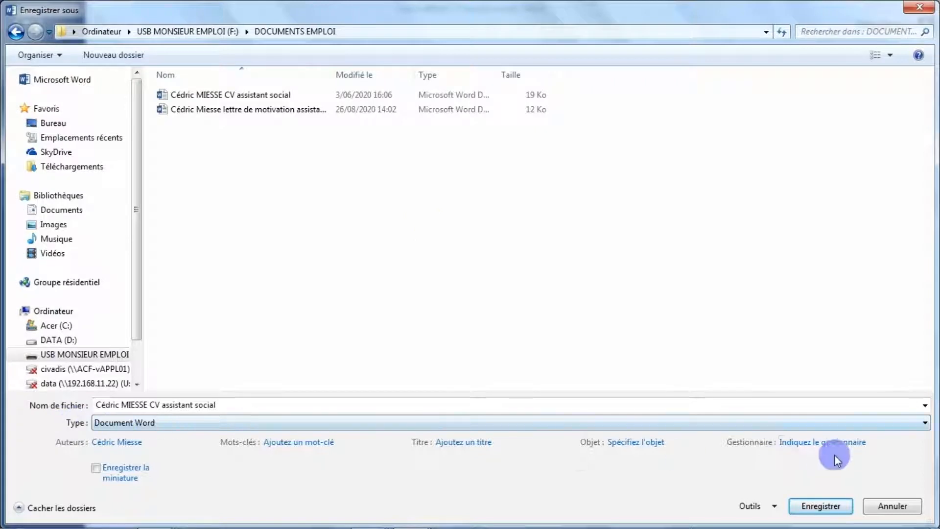
# Set the CV's save format to PDF and check its file name against the PDF files in the folder.
pyautogui.click(923, 425)
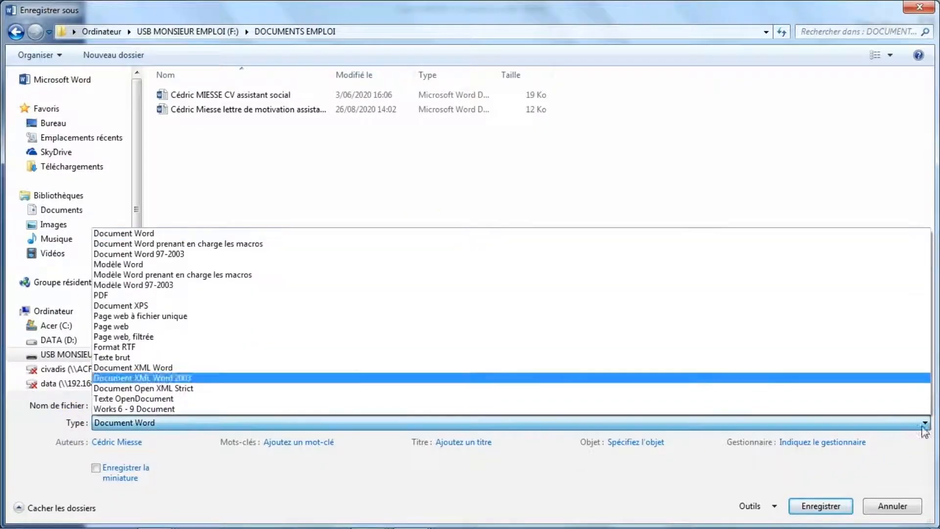
pyautogui.click(181, 295)
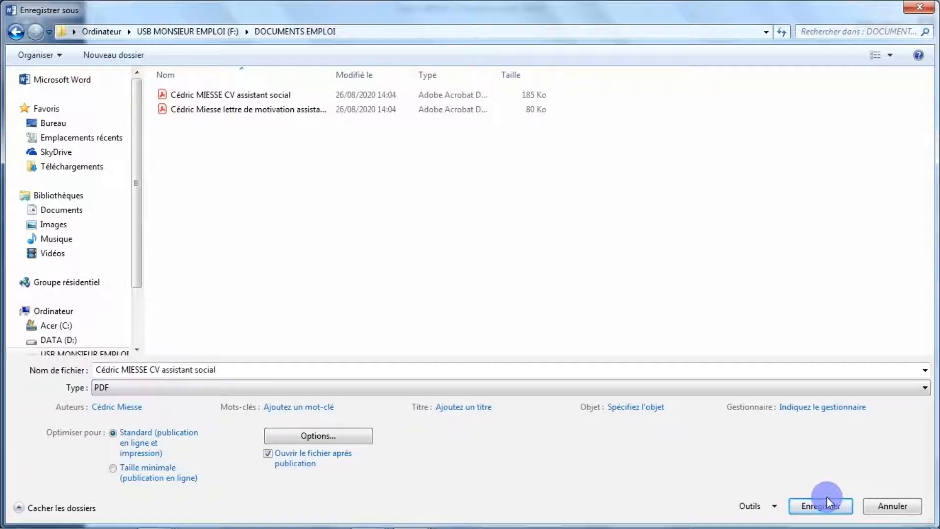
pyautogui.moveTo(586, 524)
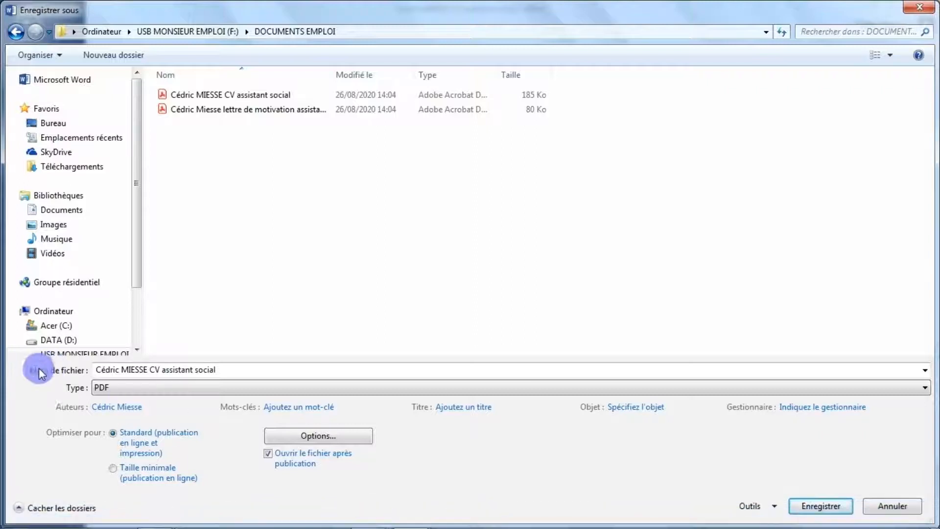
pyautogui.click(235, 370)
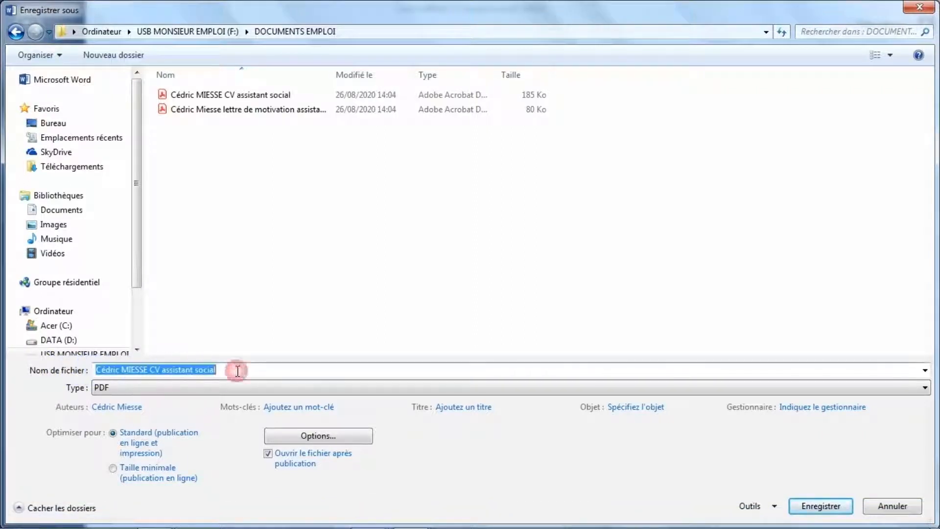
pyautogui.click(264, 369)
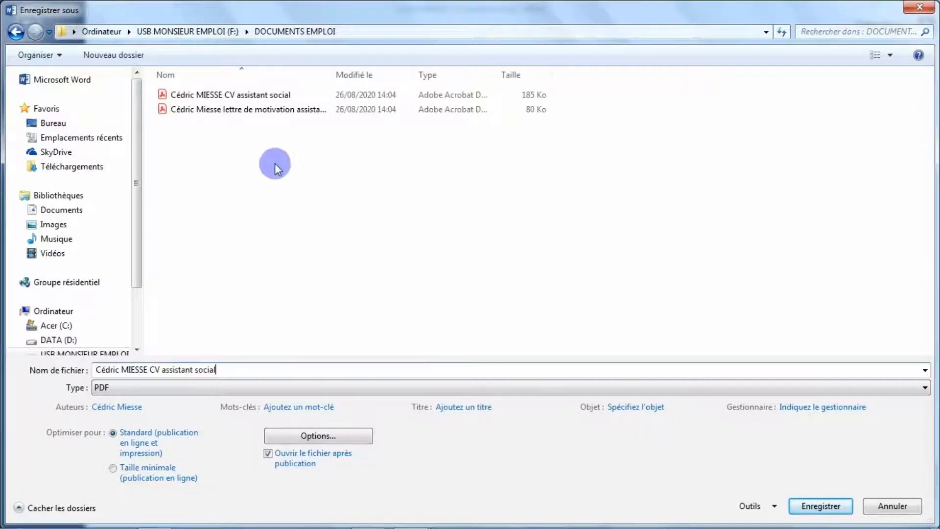
pyautogui.doubleClick(284, 111)
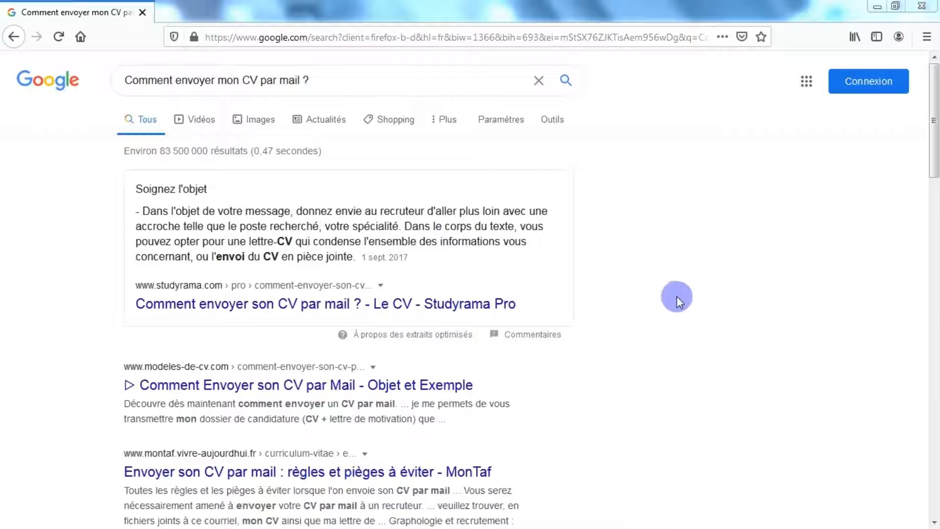
# Look at the Yahoo Mail and Gmail inboxes in turn and bring up the blank message in Outlook webmail.
pyautogui.click(871, 7)
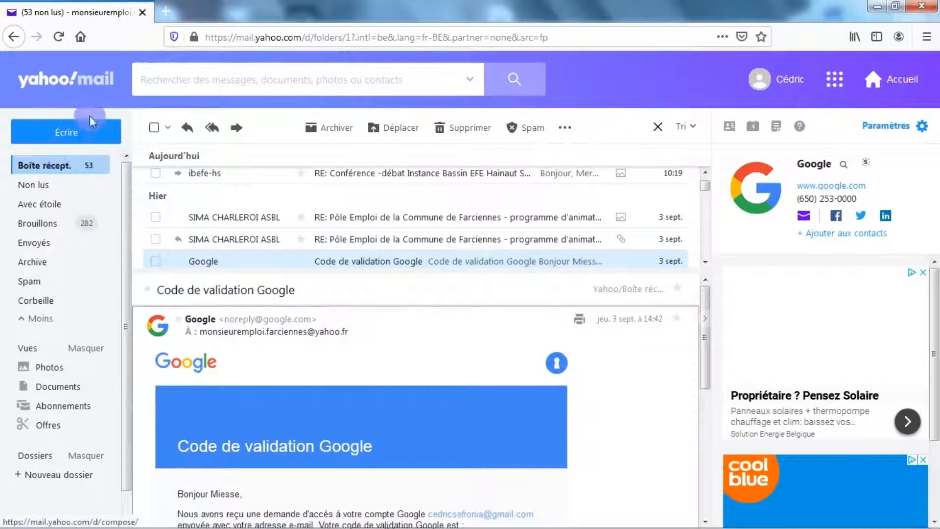
pyautogui.click(876, 7)
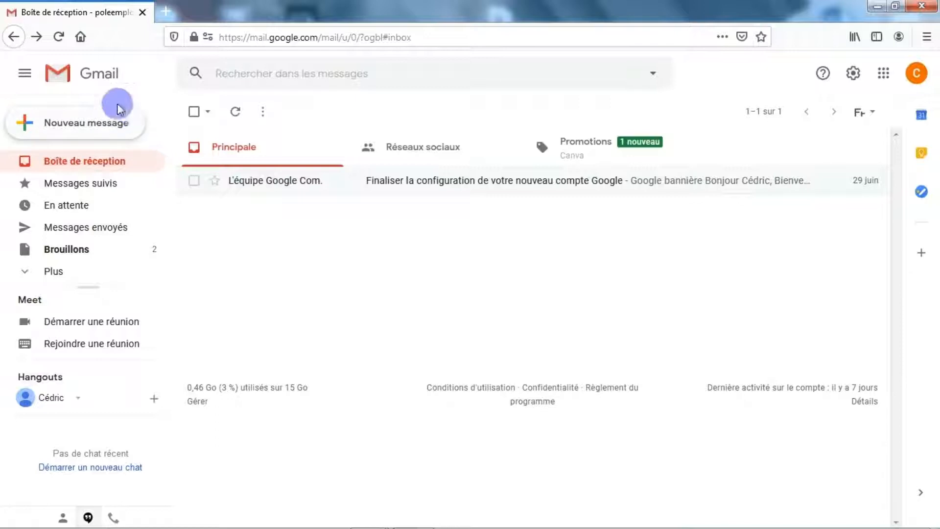
pyautogui.click(876, 7)
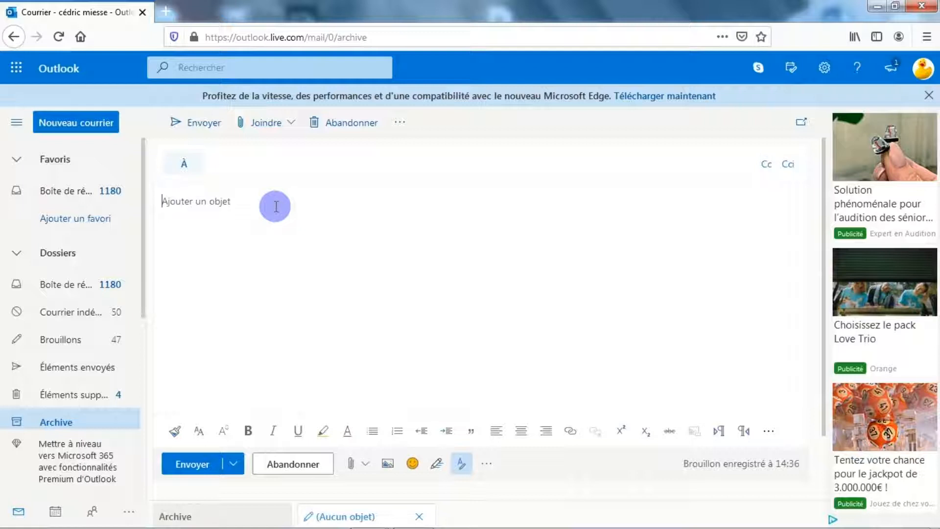
# Paste the subject "Candidature pour le poste de (nom du poste) - Source (origine de l'offre, Forem ou autre) - n° de référence éventuel" into the Outlook draft.
pyautogui.rightClick(217, 204)
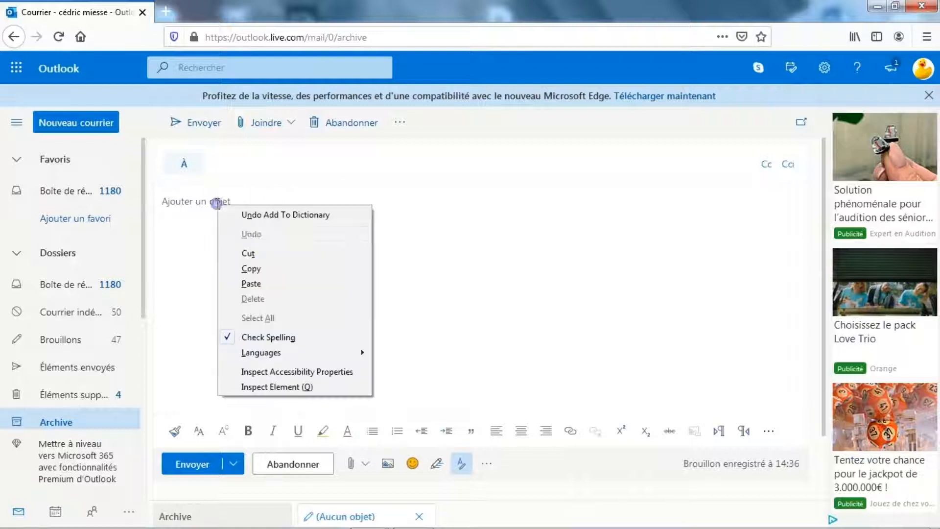
pyautogui.click(251, 285)
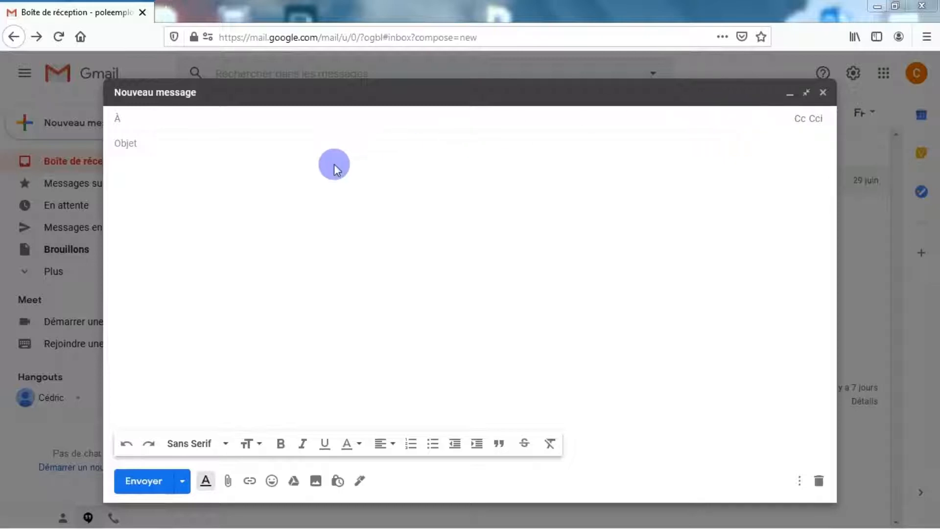
# Paste the subject "Candidature spontanée pour un poste de (nom du poste, de la fonction que je vise)" into the new Gmail message and close it.
pyautogui.rightClick(175, 143)
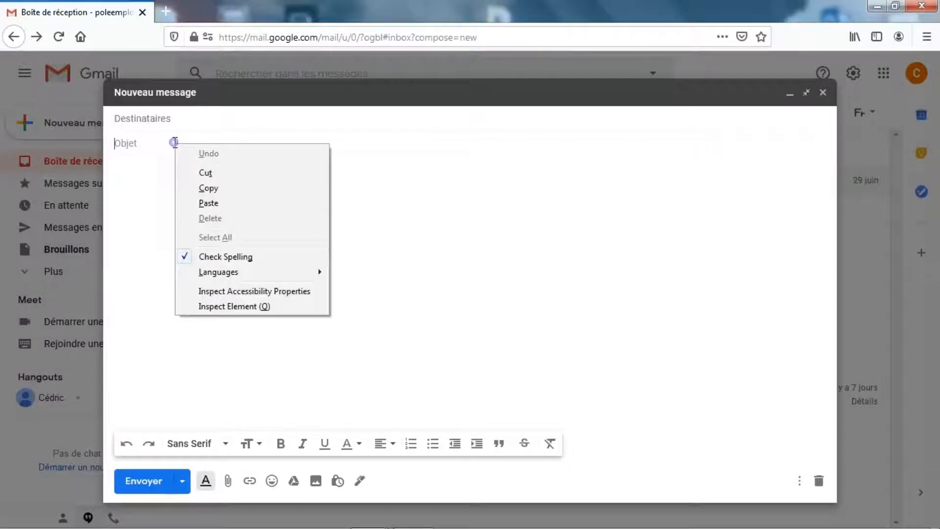
pyautogui.click(209, 203)
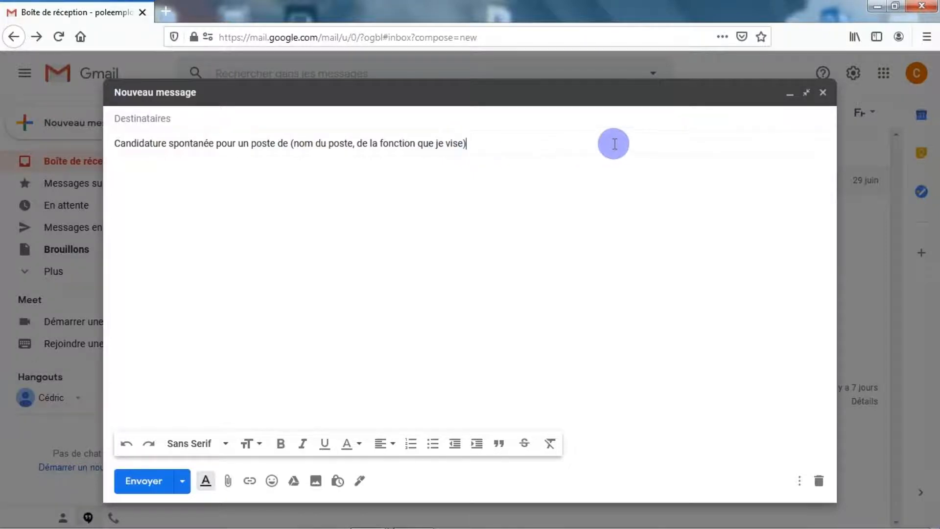
pyautogui.click(824, 94)
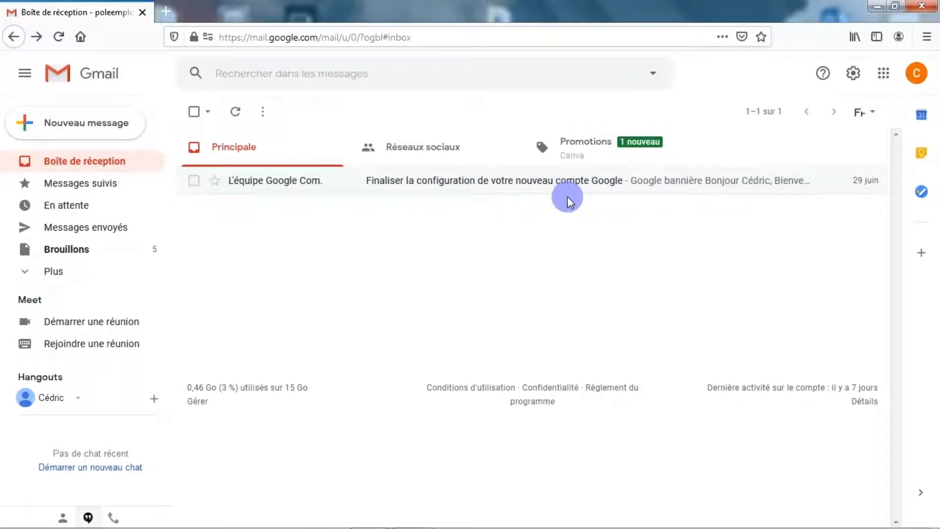
pyautogui.click(504, 185)
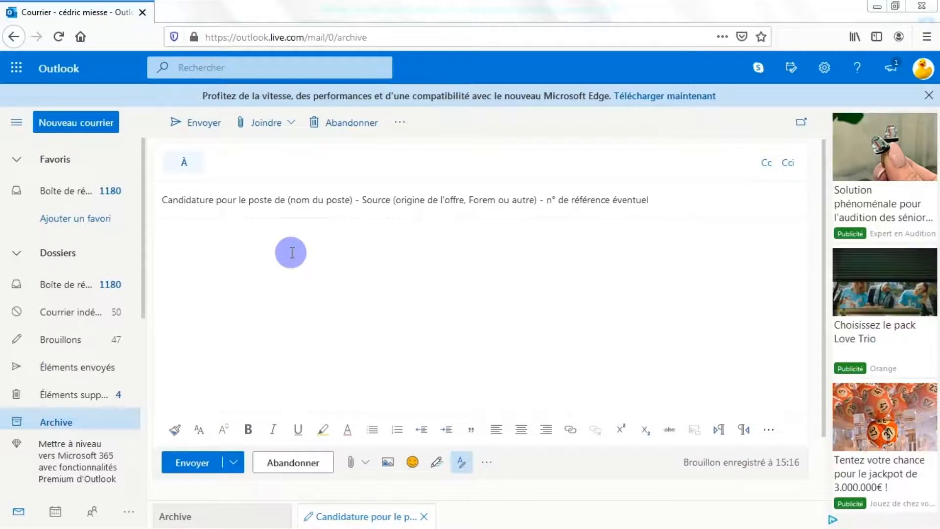
# Paste the application text beginning "Bonjour Monsieur … / Madame… (+ Nom de la personne)" into the body of the Outlook draft.
pyautogui.rightClick(238, 258)
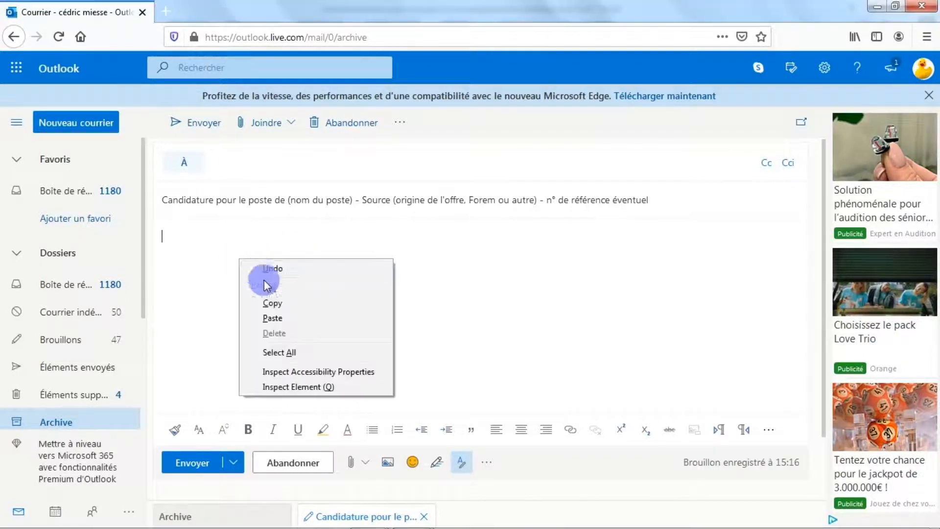
pyautogui.click(276, 317)
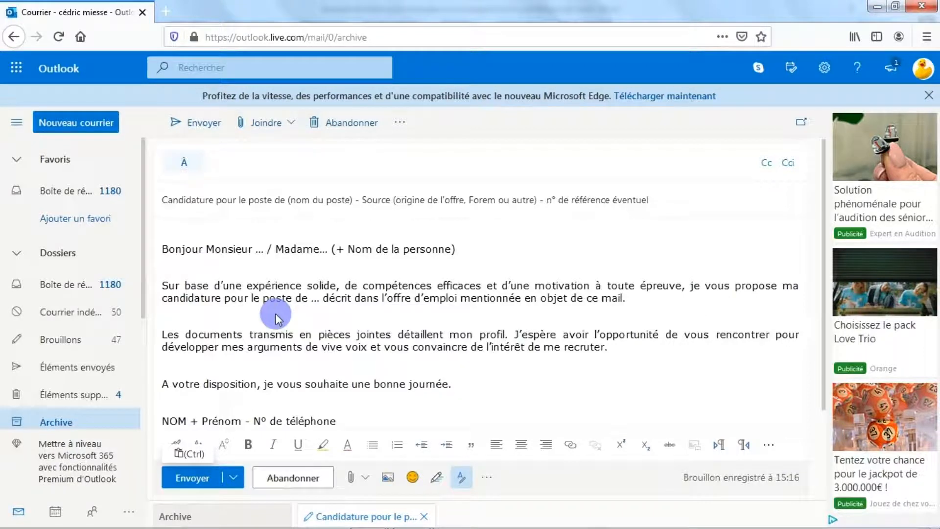
pyautogui.click(875, 7)
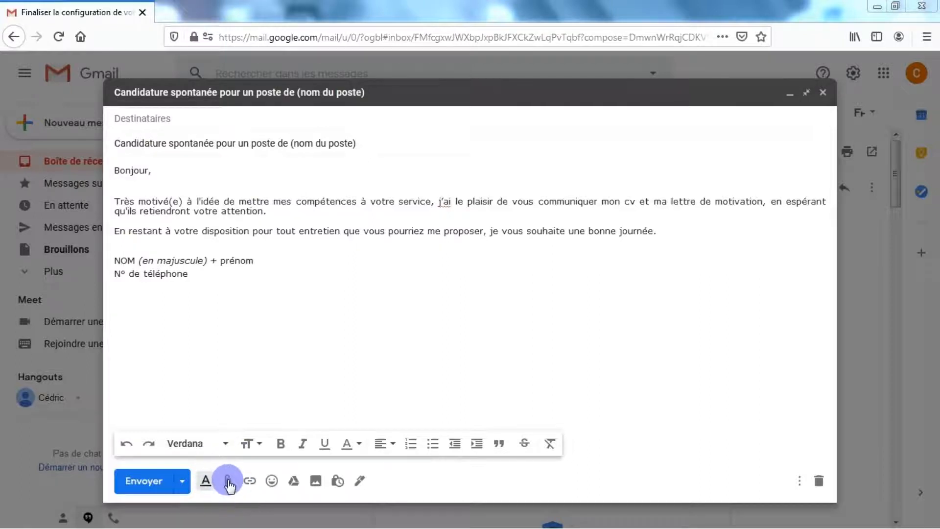
# Look at the options for attaching files from the computer in the Yahoo Mail message and in the Outlook draft.
pyautogui.click(878, 11)
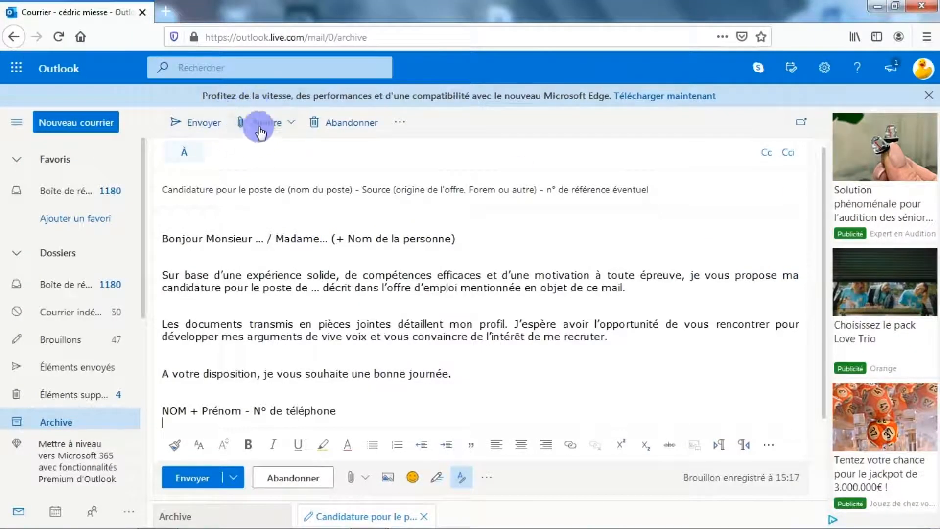
pyautogui.click(875, 7)
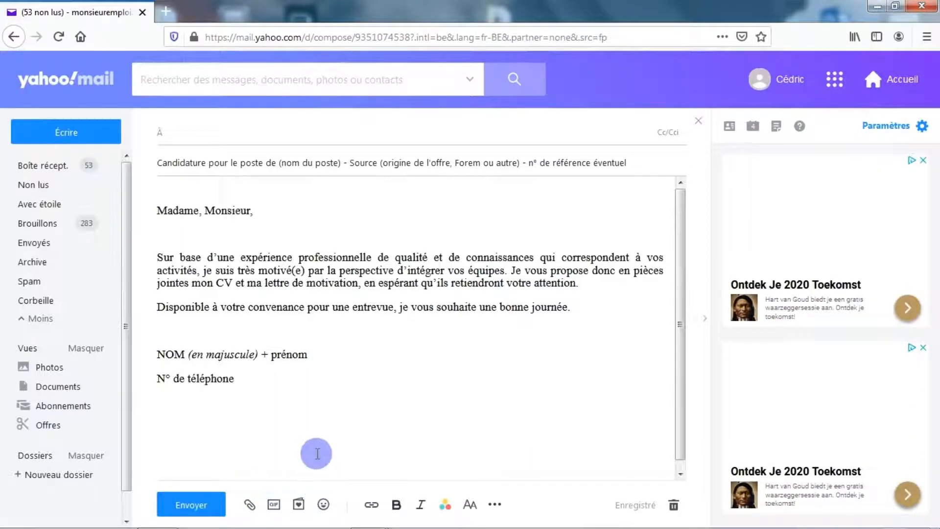
pyautogui.click(250, 509)
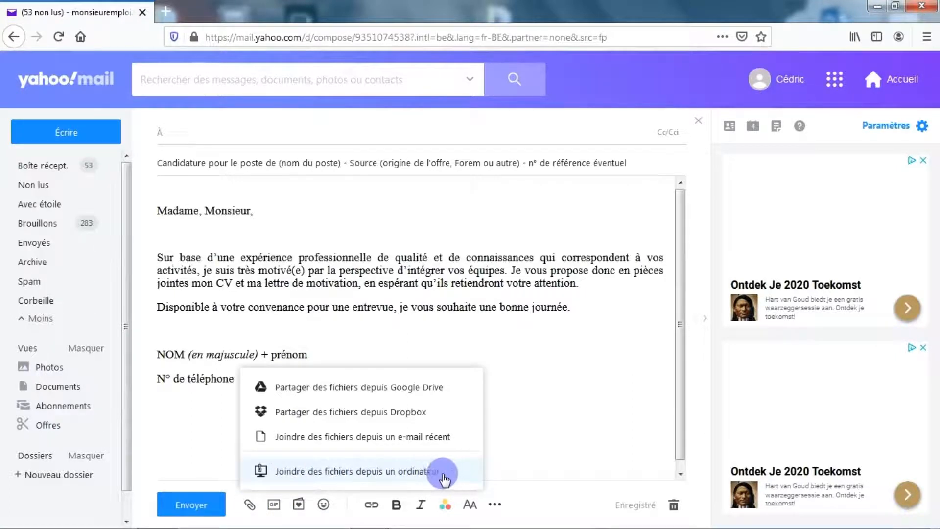
pyautogui.moveTo(368, 522)
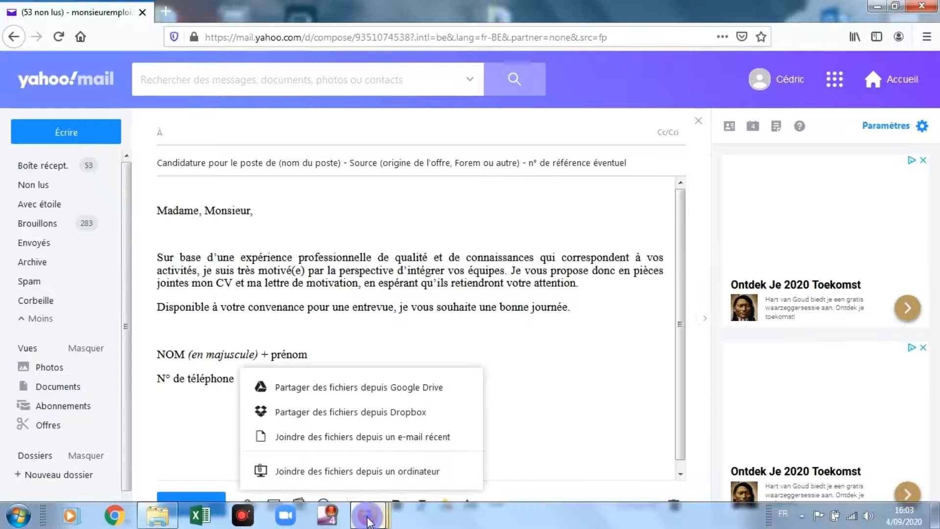
pyautogui.click(371, 438)
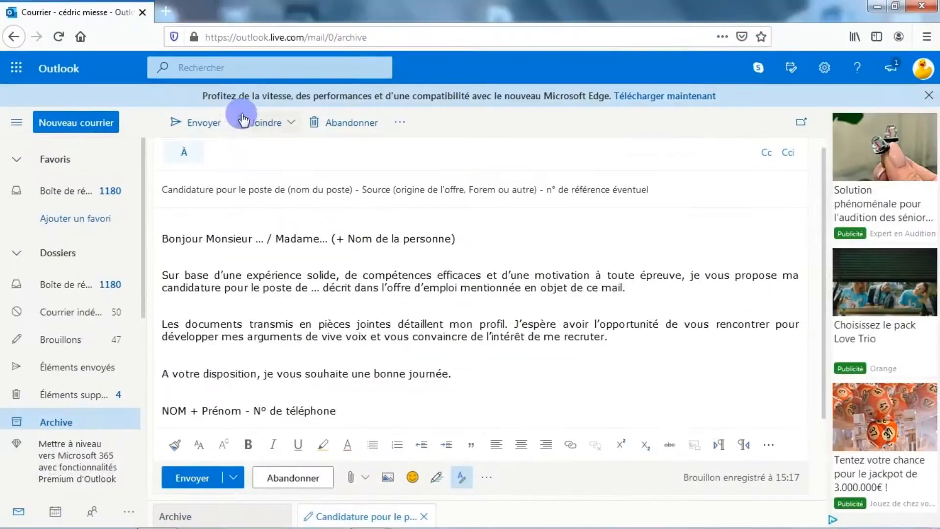
pyautogui.click(244, 120)
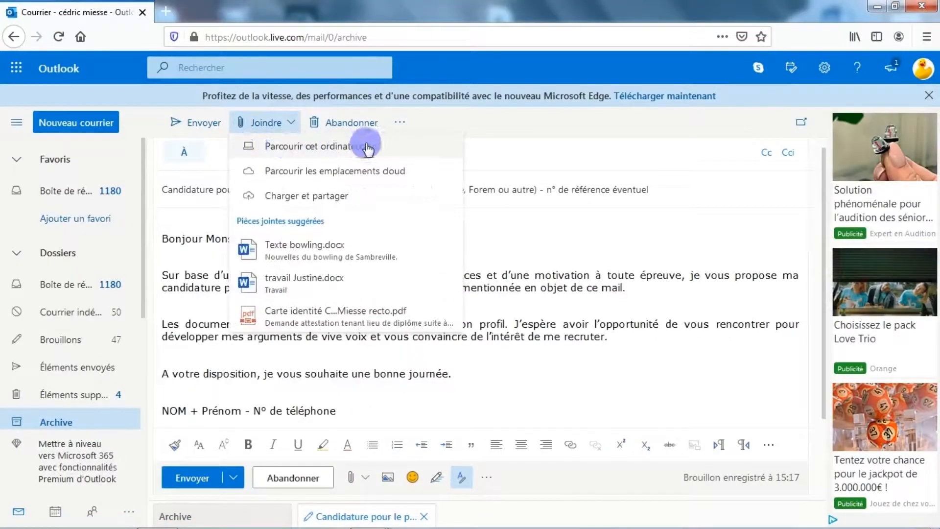
# Attach the PDF version of the social worker CV from the DOCUMENTS EMPLOI folder in Documents to the Gmail message.
pyautogui.moveTo(360, 519)
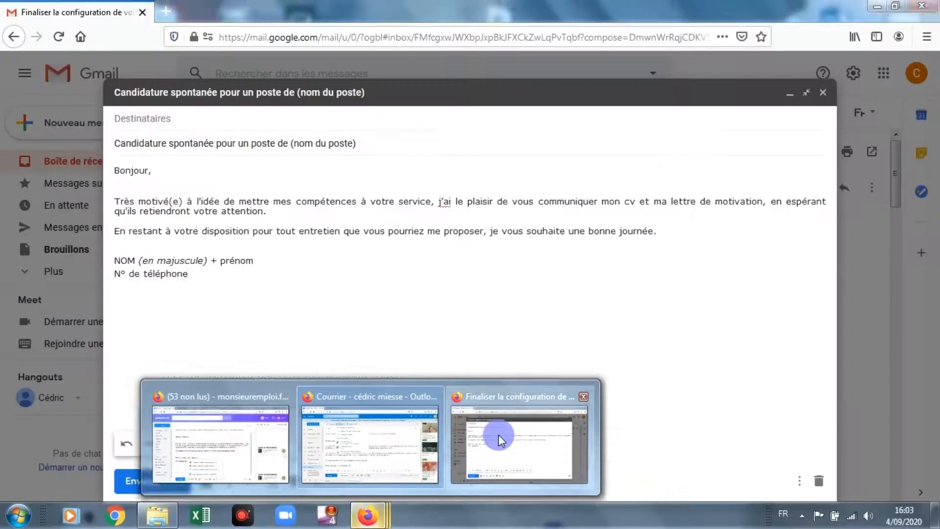
pyautogui.click(498, 434)
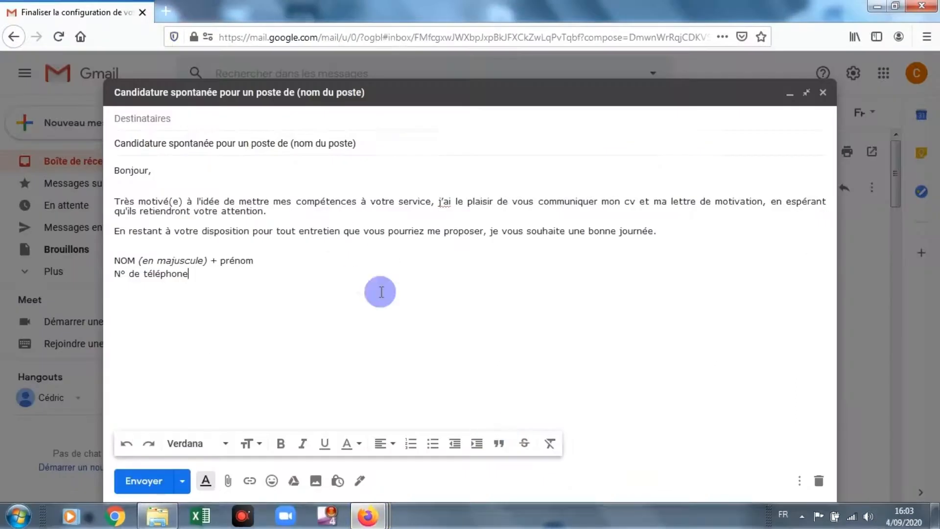
pyautogui.click(227, 480)
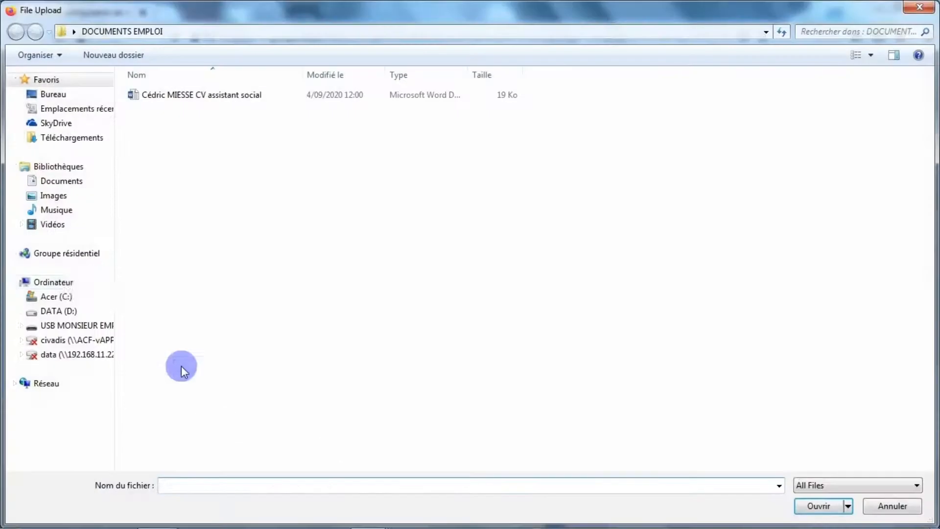
pyautogui.click(72, 282)
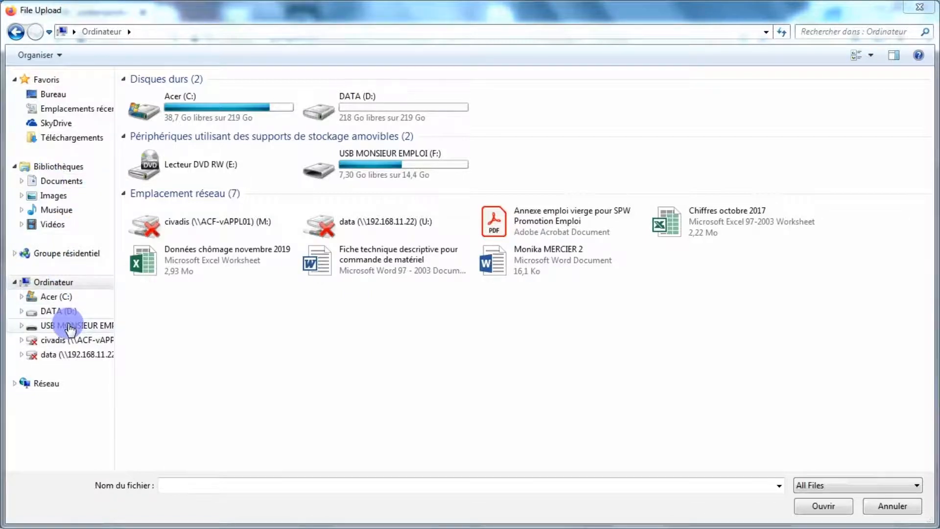
pyautogui.click(72, 182)
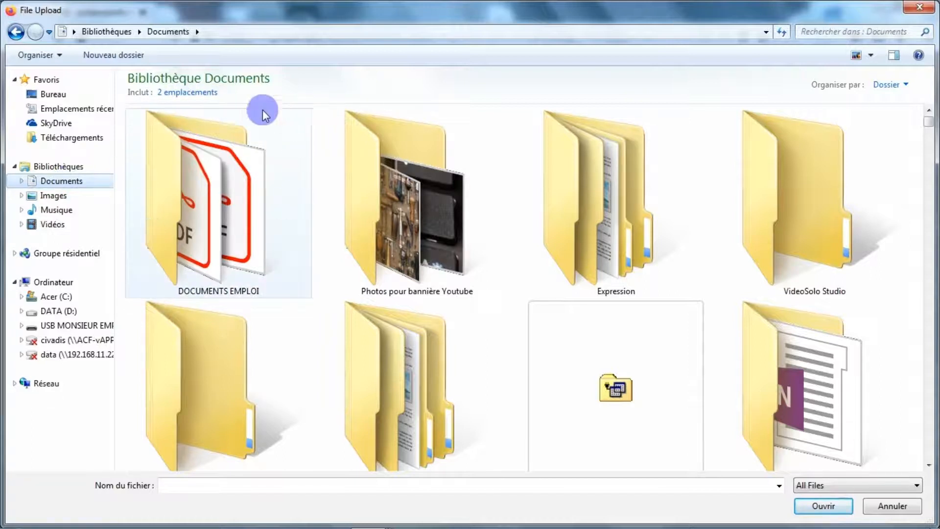
pyautogui.doubleClick(206, 225)
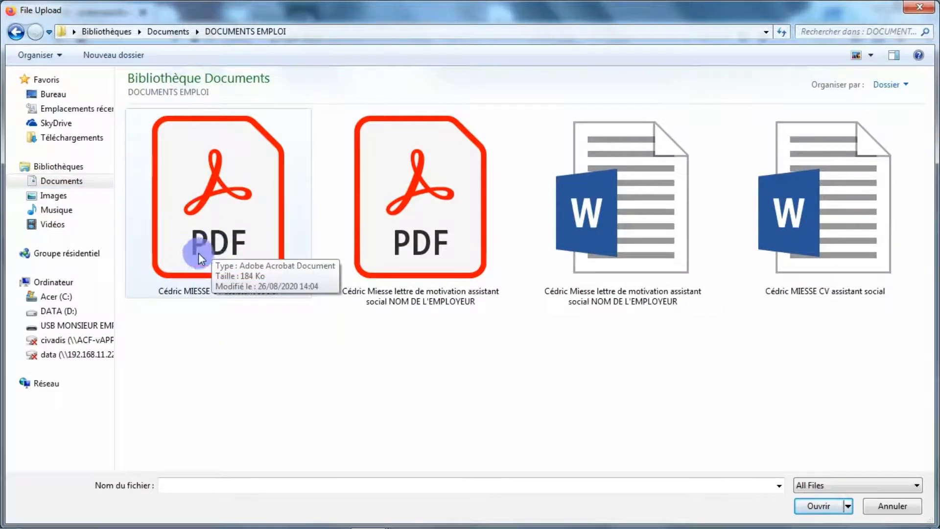
pyautogui.doubleClick(208, 218)
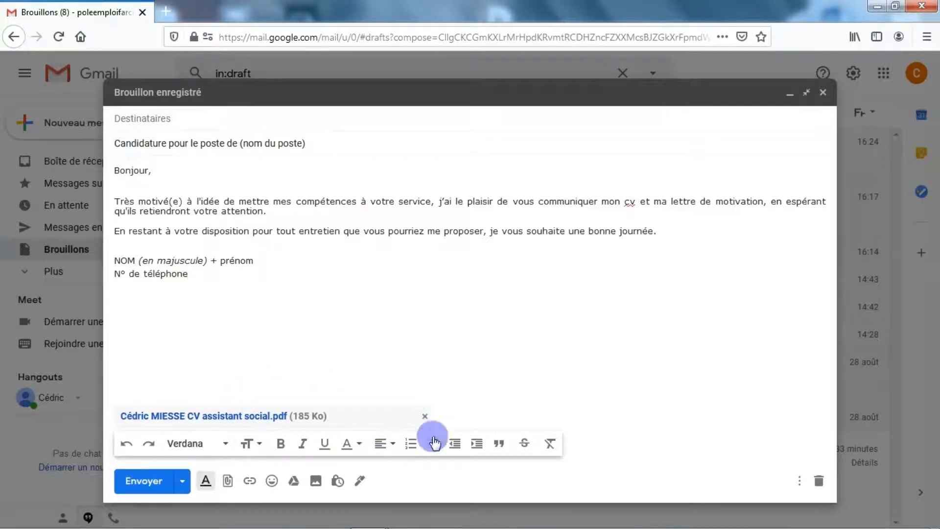
# Check the Word CV attached to the application draft in Outlook.
pyautogui.click(877, 6)
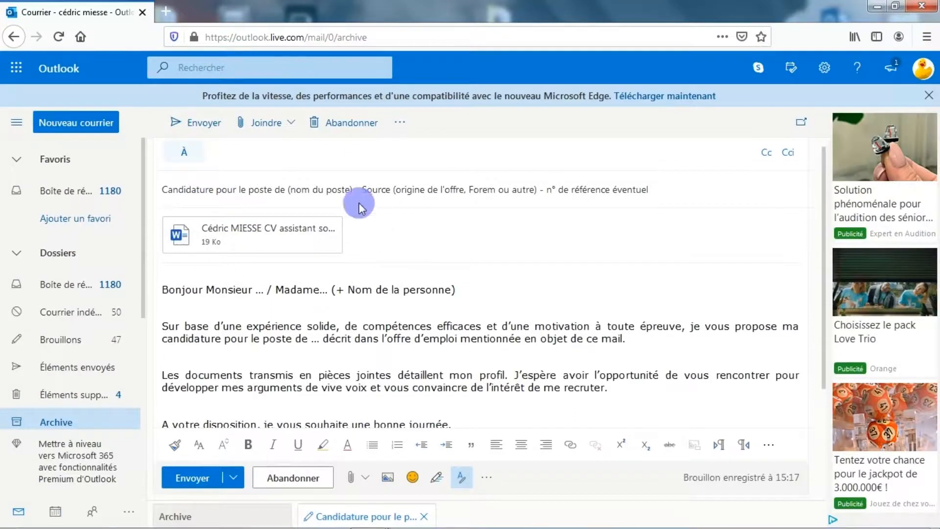
pyautogui.moveTo(315, 236)
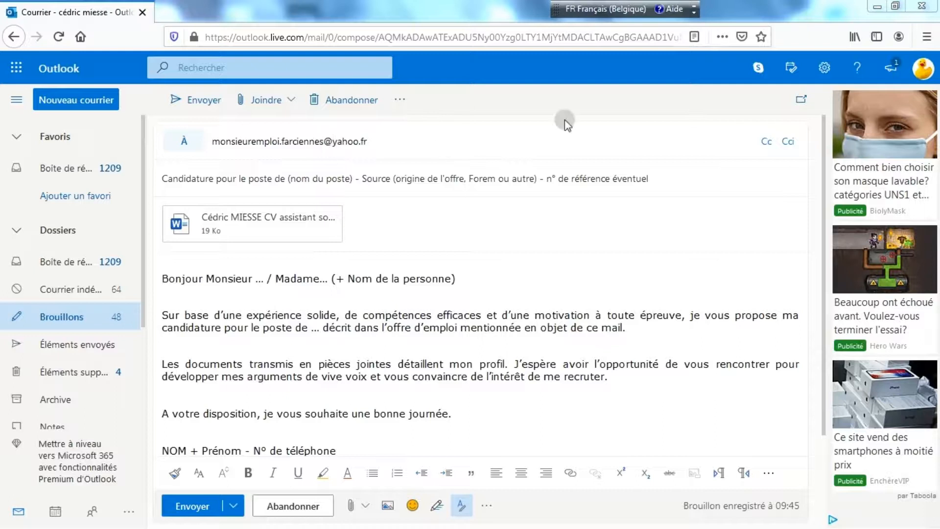
pyautogui.click(877, 11)
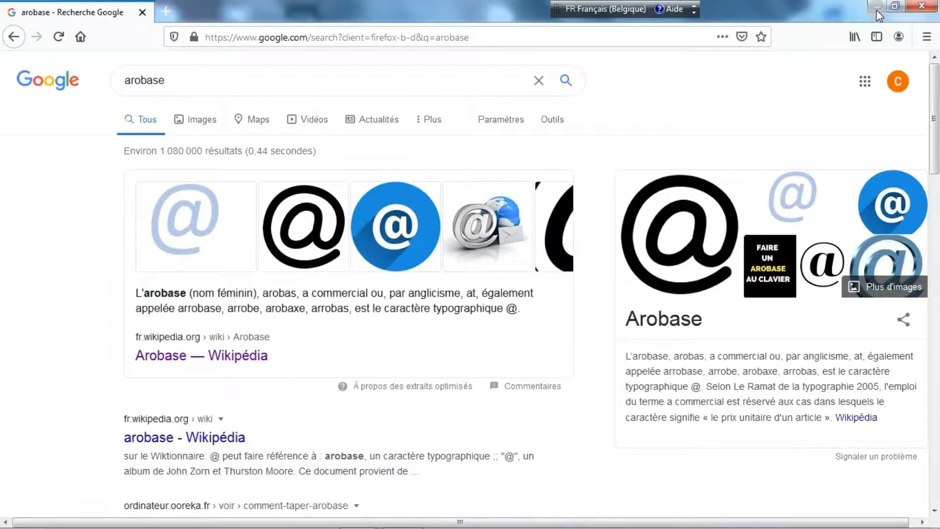
# Switch to the Yahoo Mail draft and paste the recipient's e-mail address.
pyautogui.click(876, 10)
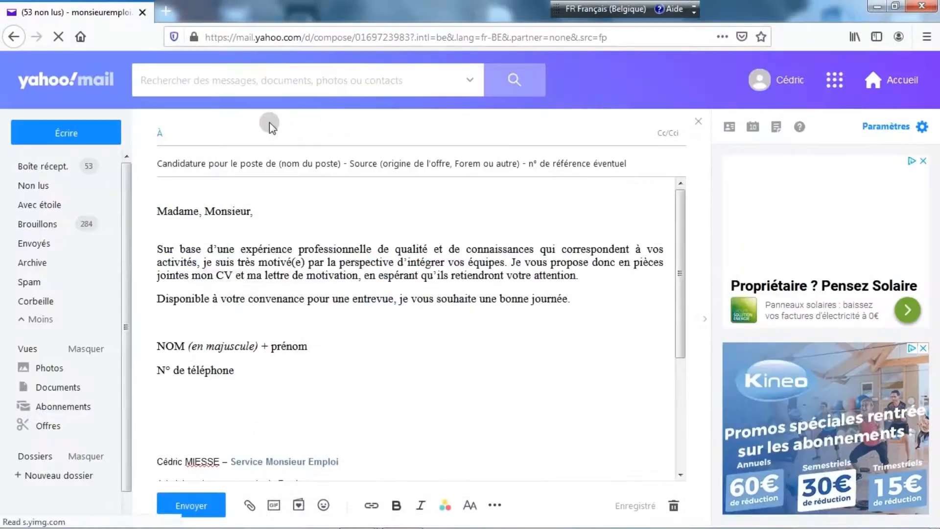
pyautogui.rightClick(215, 135)
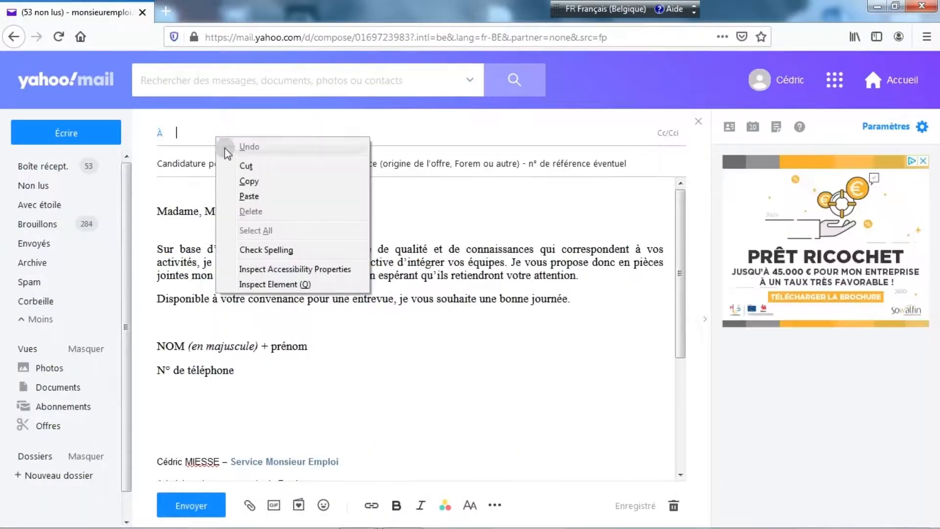
pyautogui.click(247, 197)
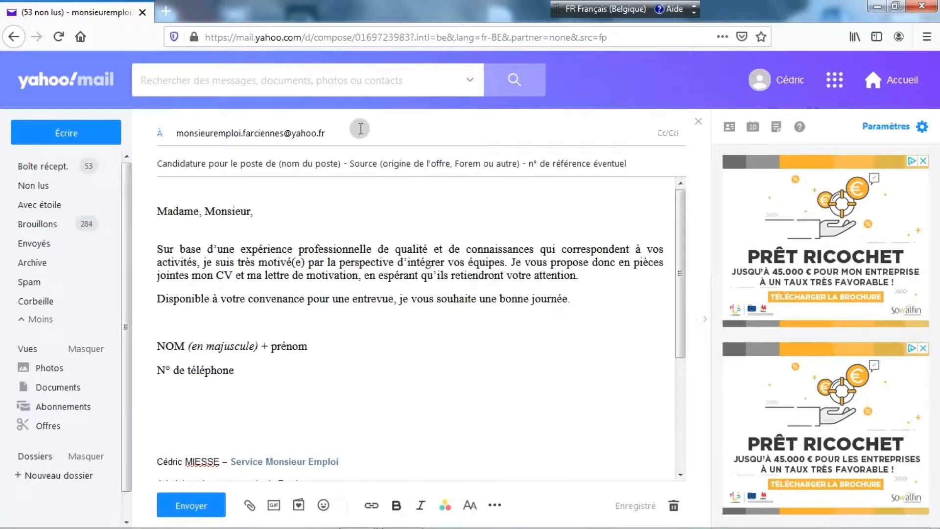
# Switch to the Gmail draft with the PDF CV and paste the recipient's e-mail address.
pyautogui.click(876, 8)
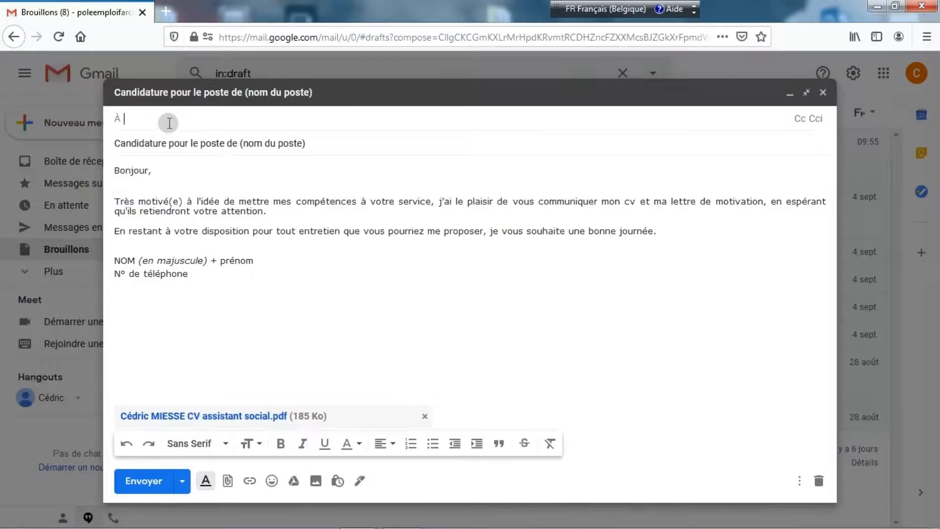
pyautogui.rightClick(169, 123)
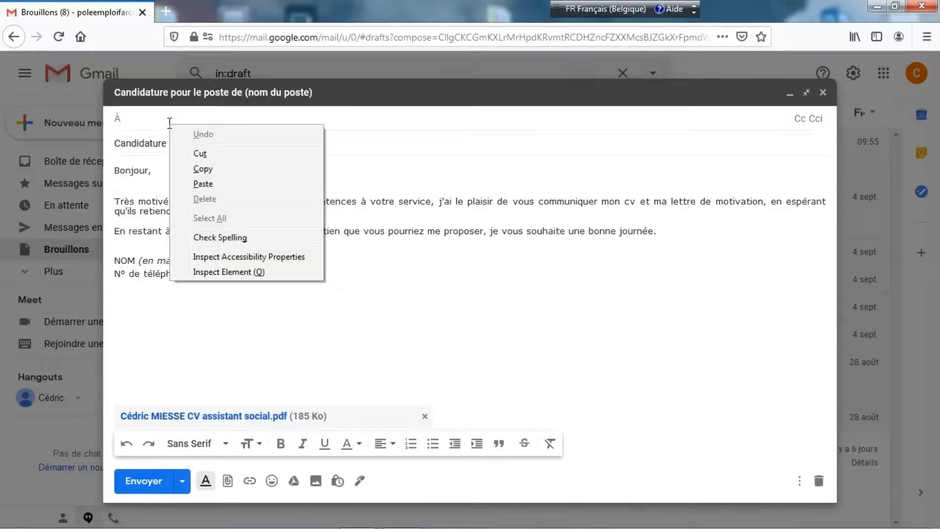
pyautogui.click(202, 184)
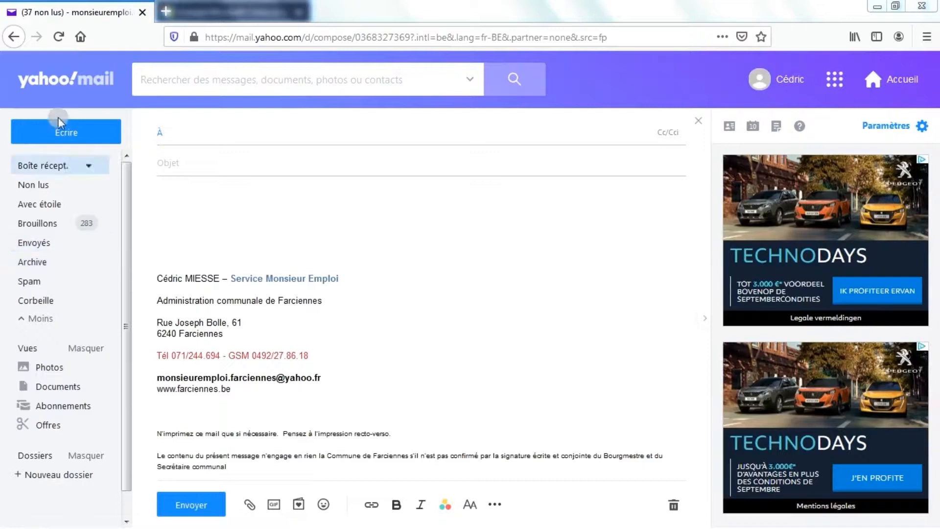
# Look at the sent messages in Gmail and at the additional actions, including Imprimer, for the sent application in Outlook.
pyautogui.click(877, 7)
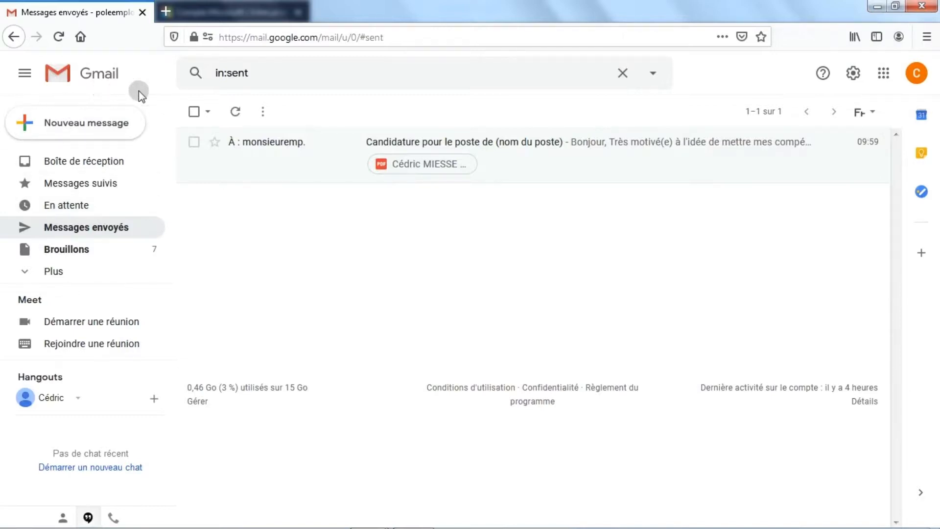
pyautogui.click(875, 7)
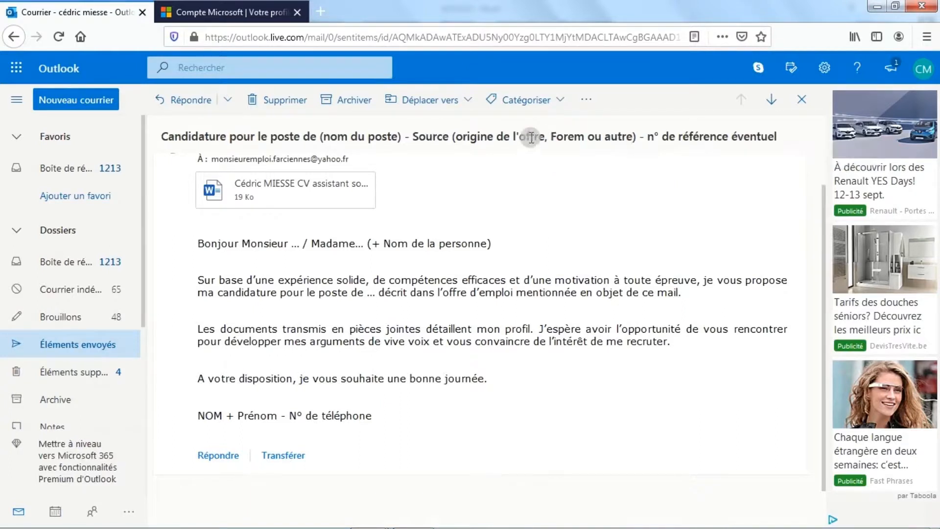
pyautogui.click(584, 102)
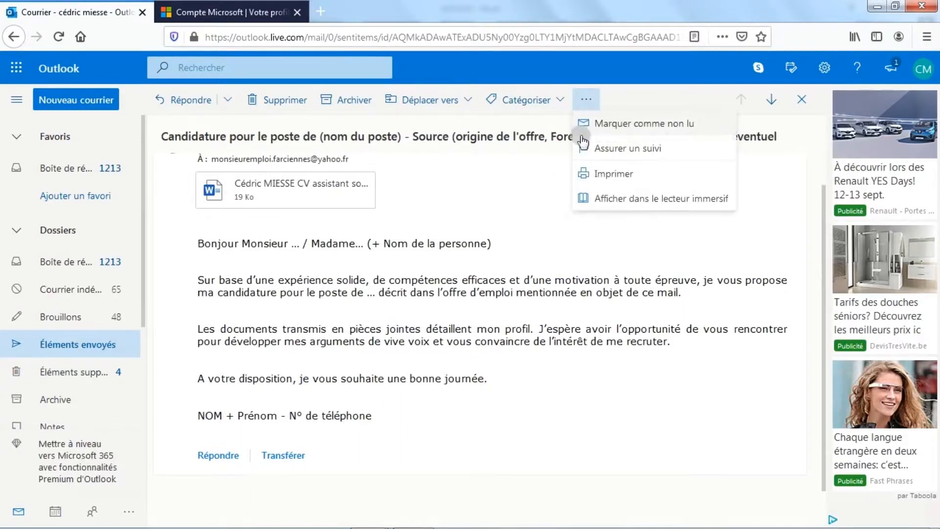
pyautogui.click(878, 10)
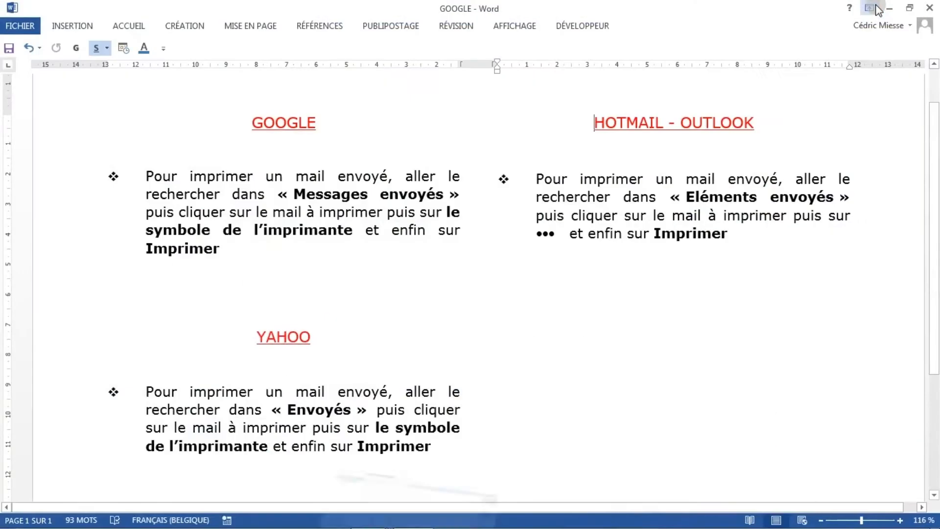